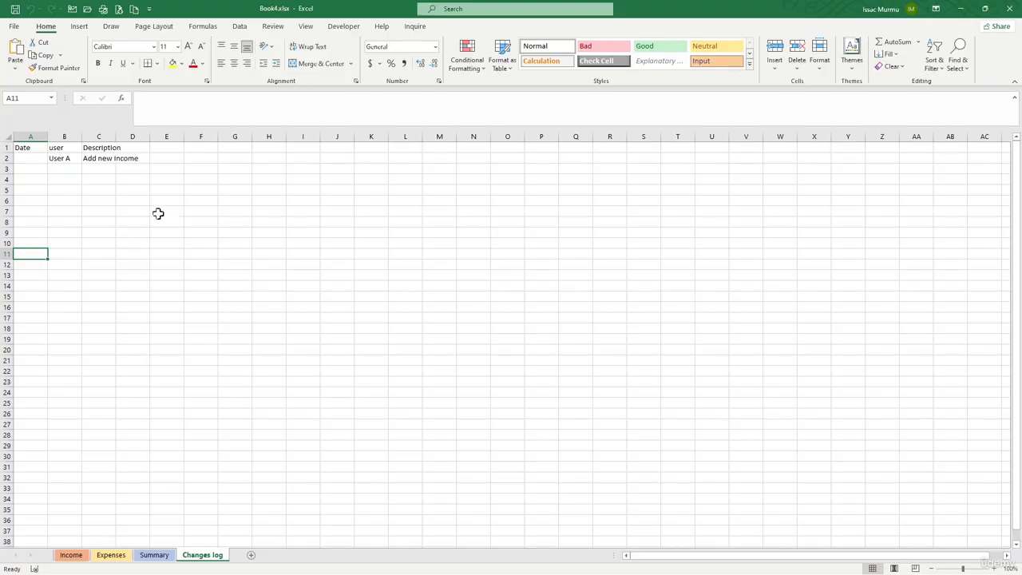
Step: Start sharing the workbook by saving it to the personal OneDrive folder as Book4.xlsx in Excel Workbook format
left_click(231, 243)
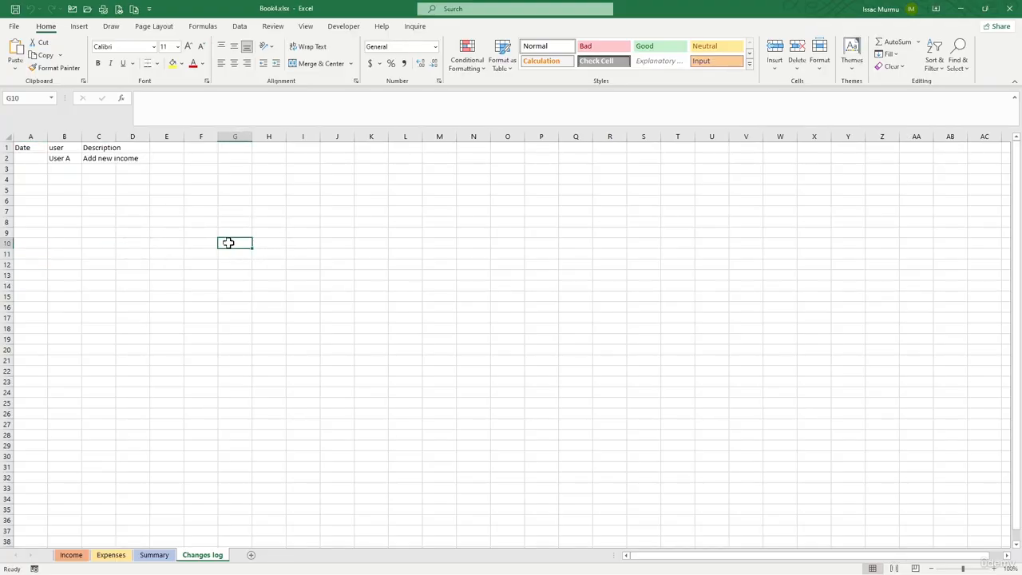
left_click(1004, 28)
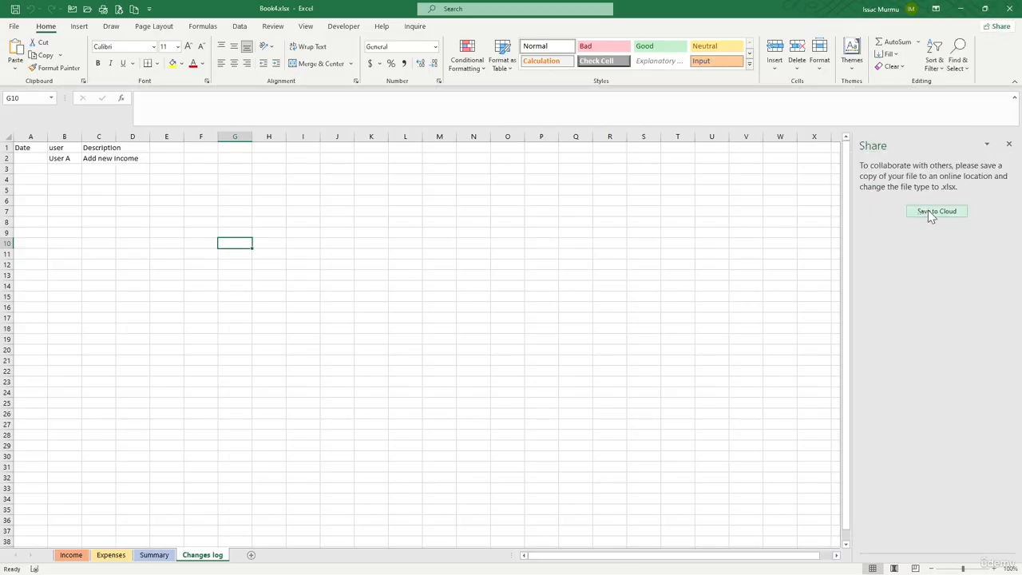
left_click(928, 210)
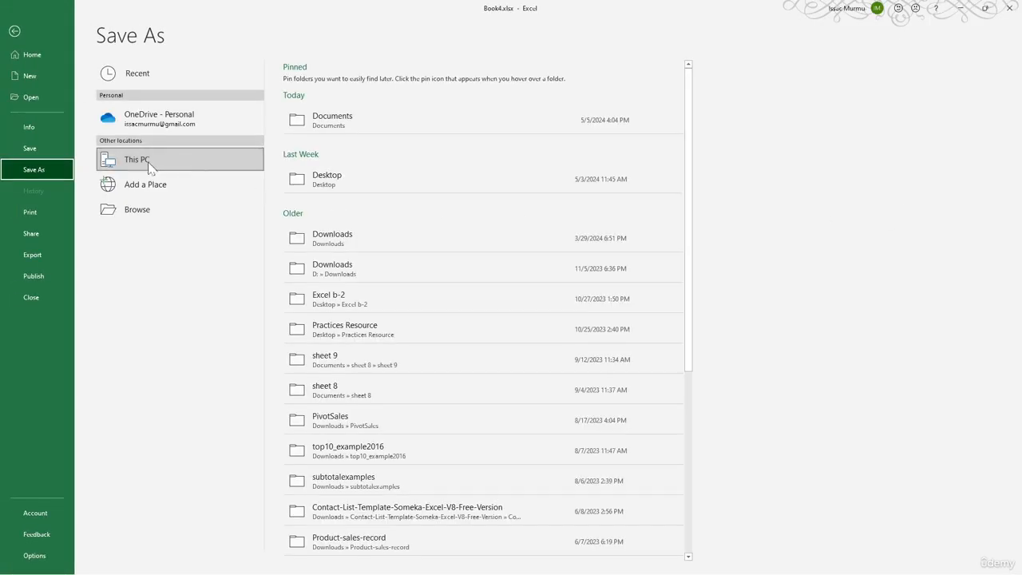
left_click(156, 126)
left_click(374, 119)
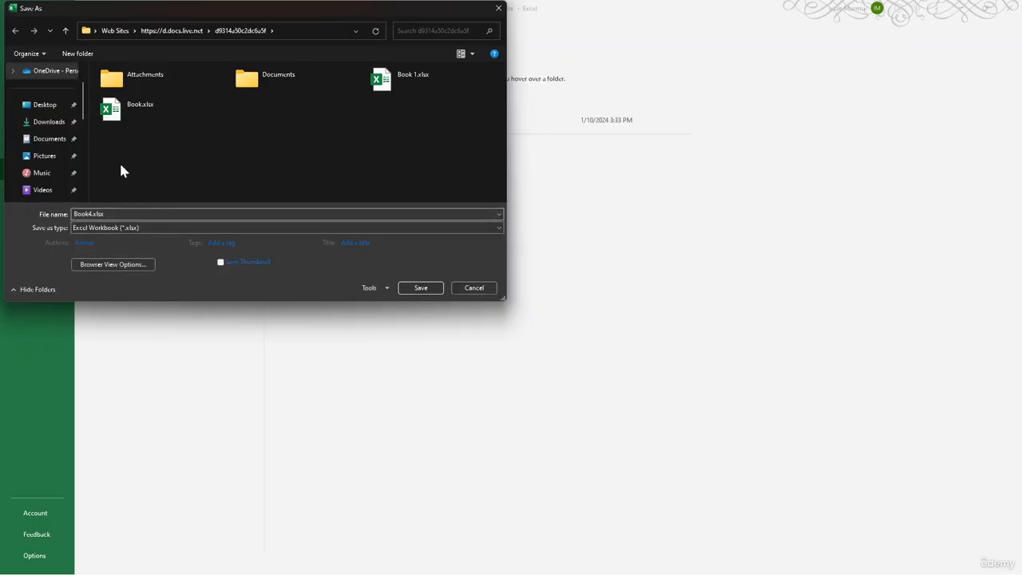
left_click(424, 289)
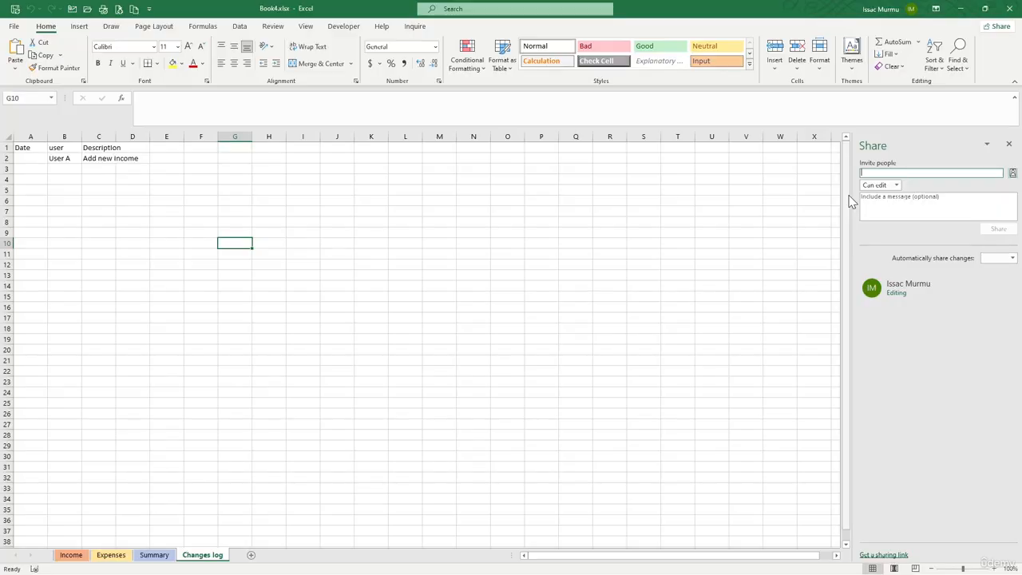
Step: Share the workbook with the collaborator's e-mail address, granting Can edit permission and leaving the message empty
left_click(890, 174)
key("BackSpace")
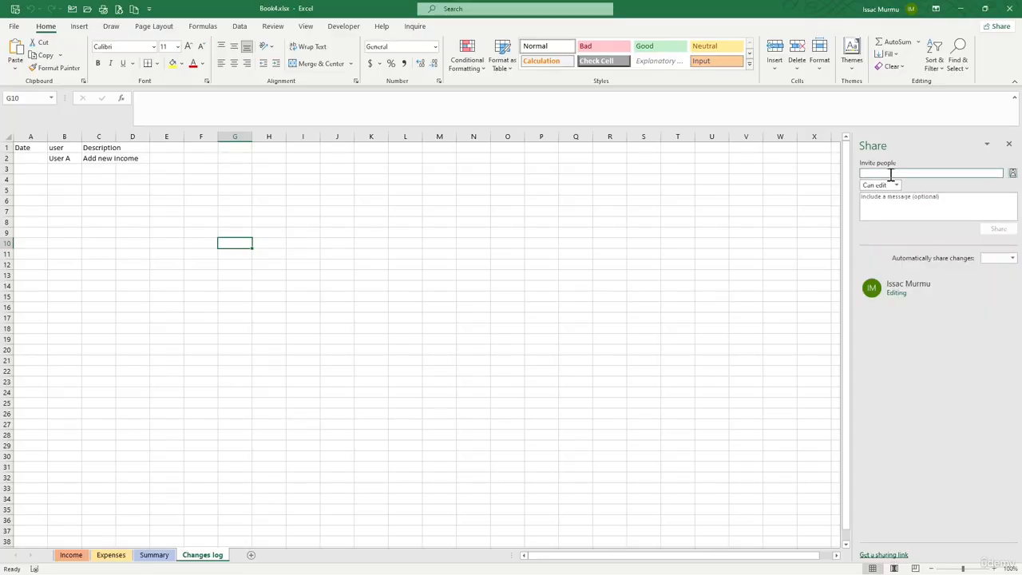
key("ctrl+v")
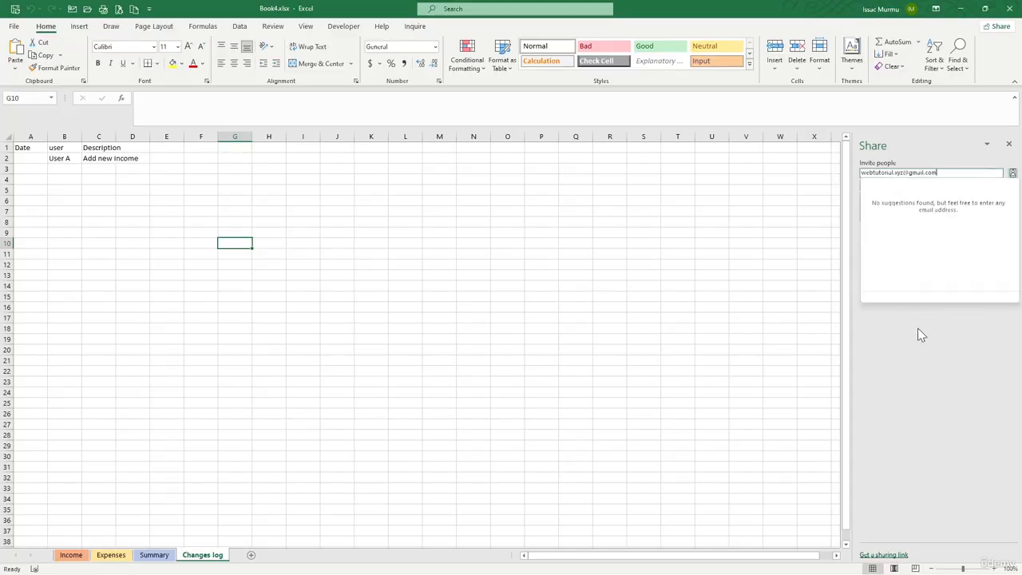
left_click(920, 335)
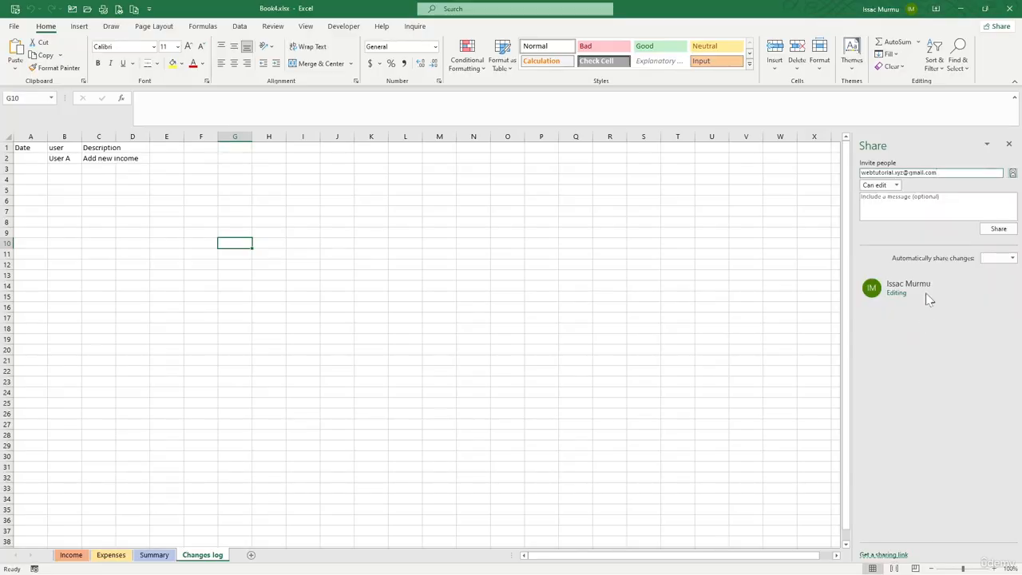
left_click(894, 188)
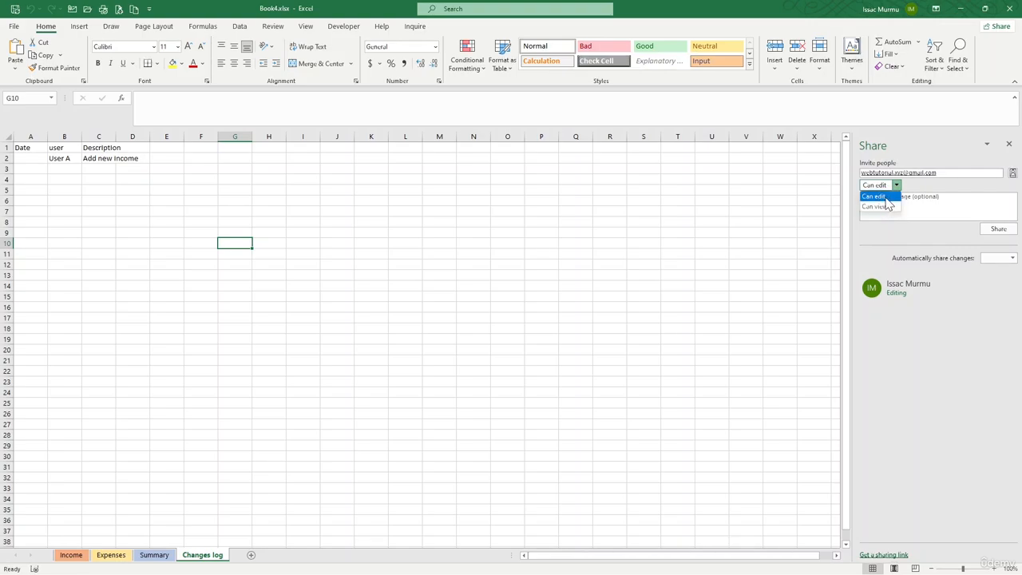
left_click(886, 196)
left_click(891, 202)
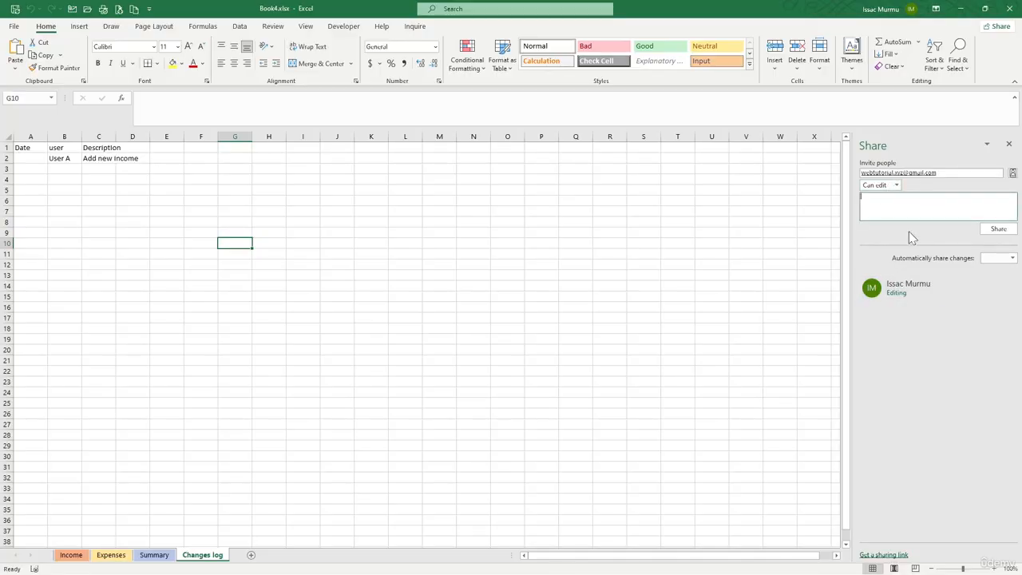
left_click(990, 233)
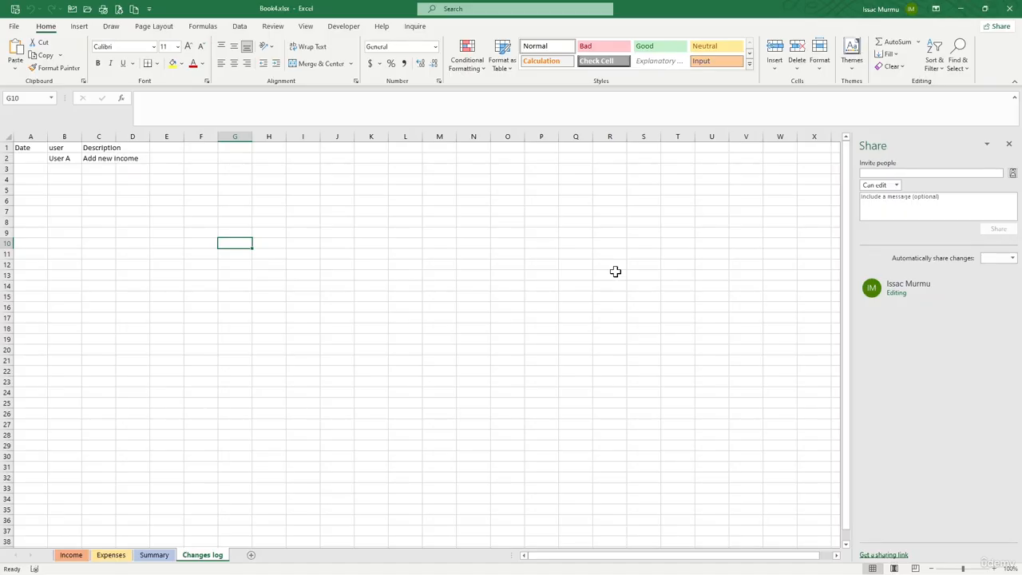
Step: Enable legacy change tracking while editing, highlighting changes on screen for When set to All and Who set to Everyone, without a Where range
left_click(276, 27)
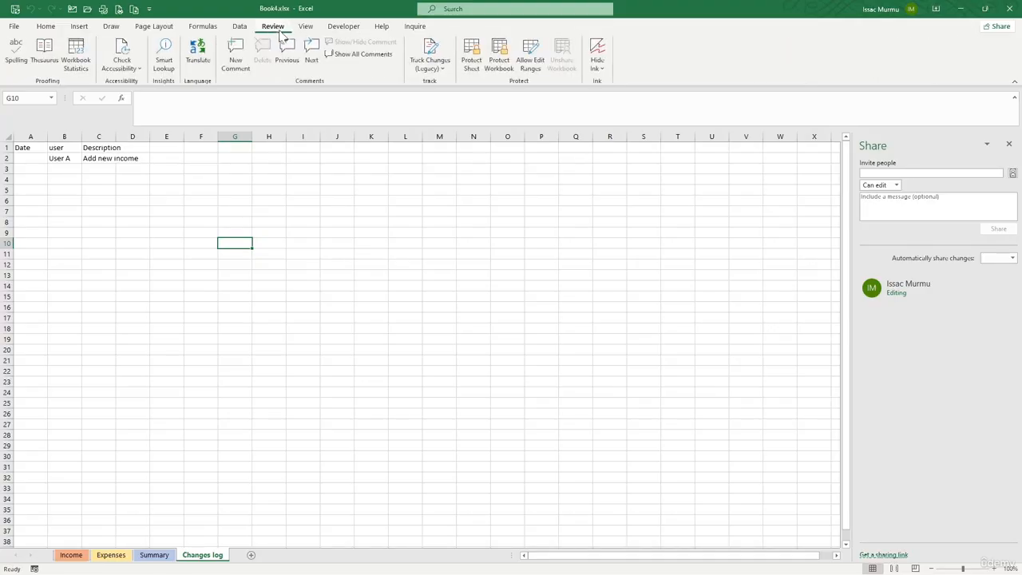
left_click(441, 72)
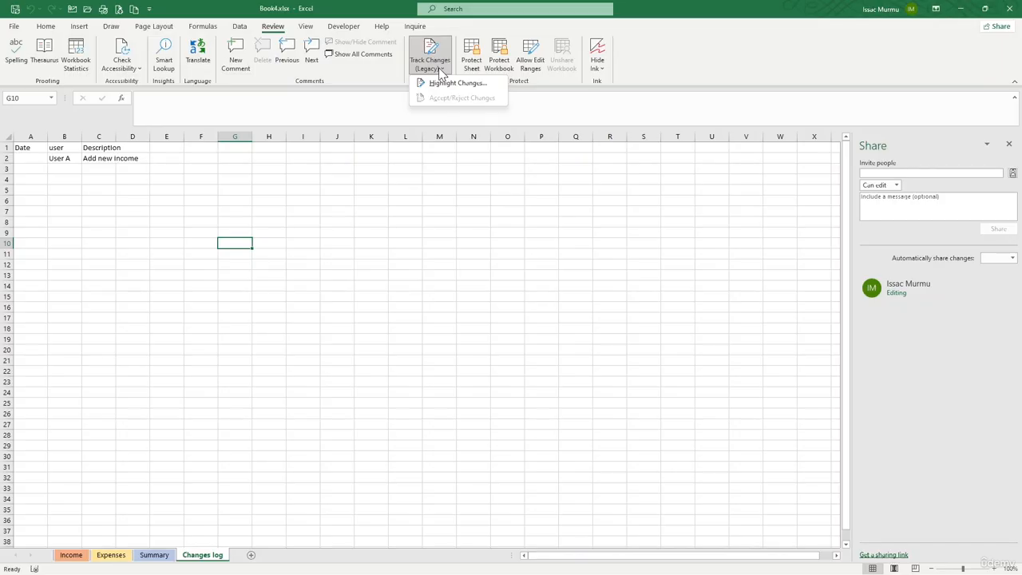
left_click(448, 83)
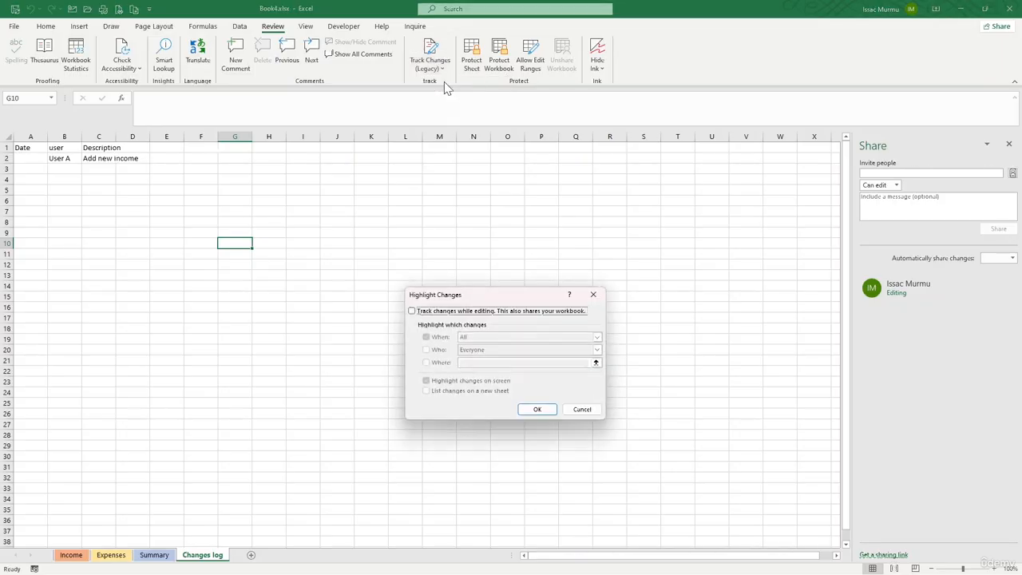
left_click(470, 312)
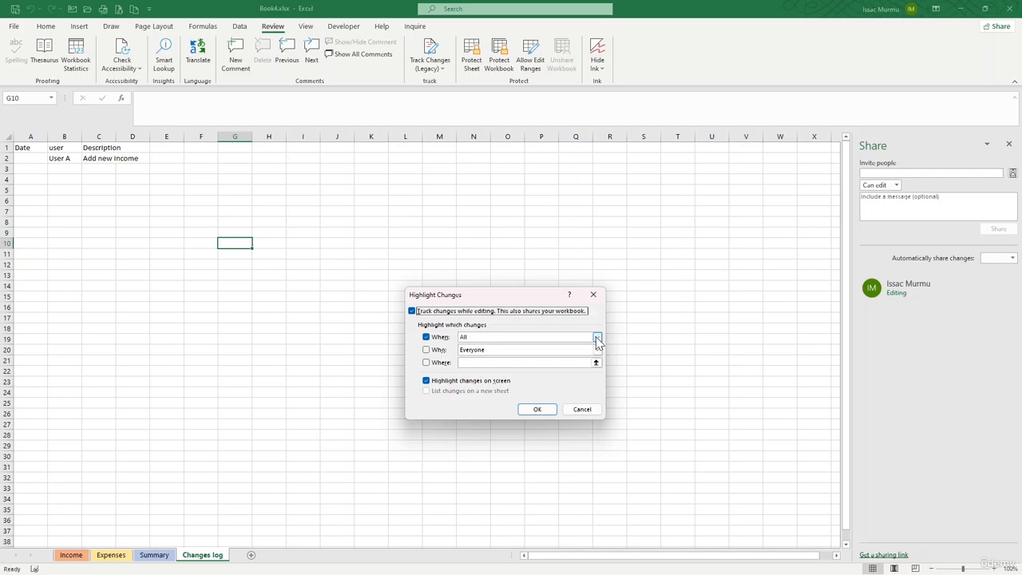
left_click(597, 351)
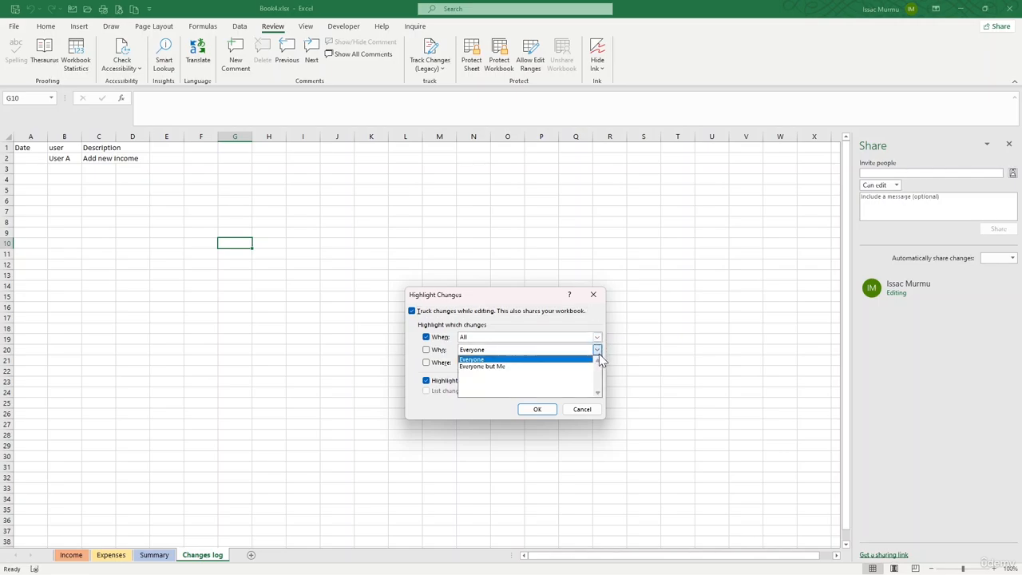
left_click(600, 359)
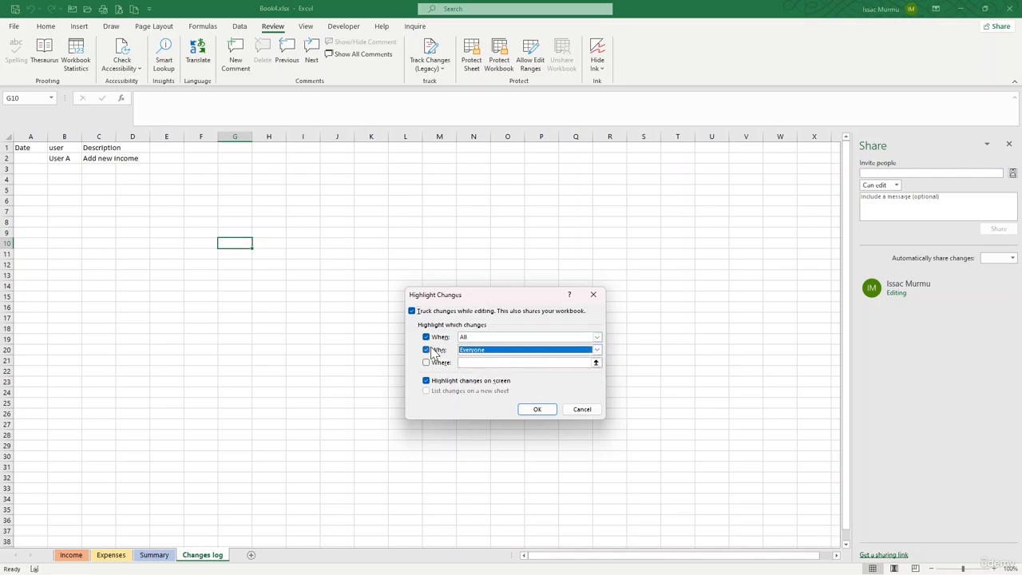
left_click(541, 362)
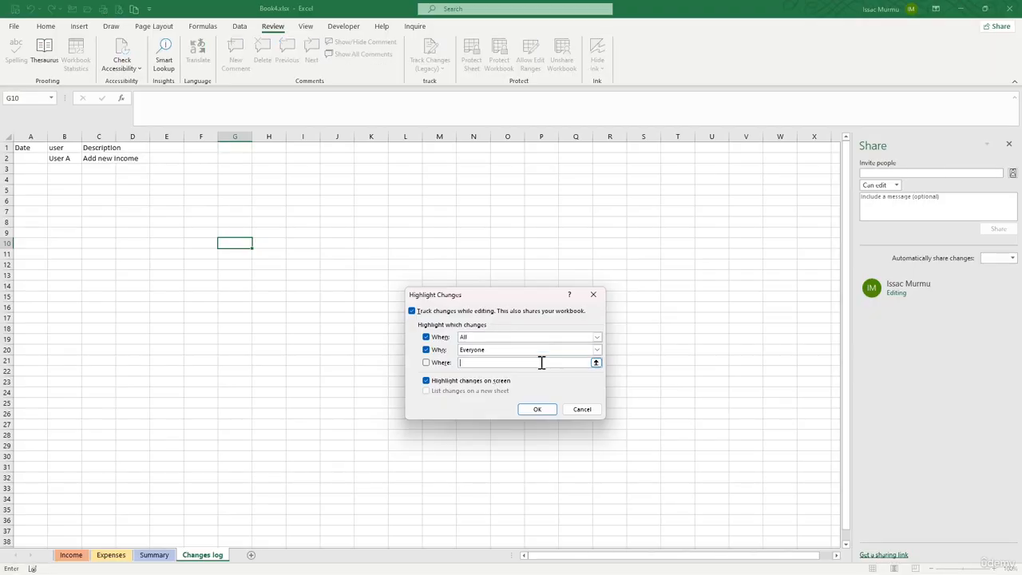
left_click(427, 364)
left_click(427, 364)
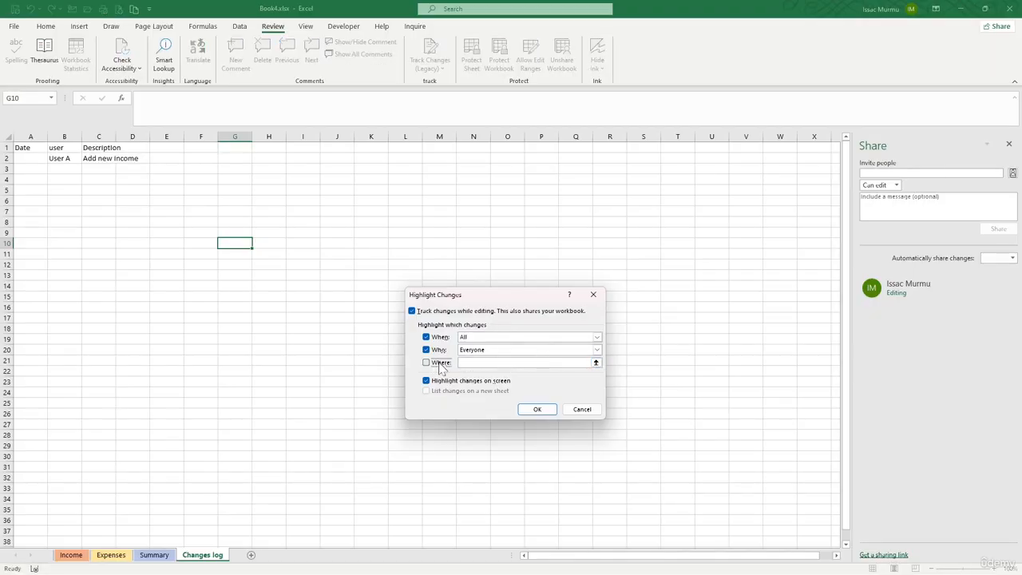
Step: Apply the change tracking settings, allow the workbook to be saved, and decline turning the Shared Workbook feature off
left_click(539, 410)
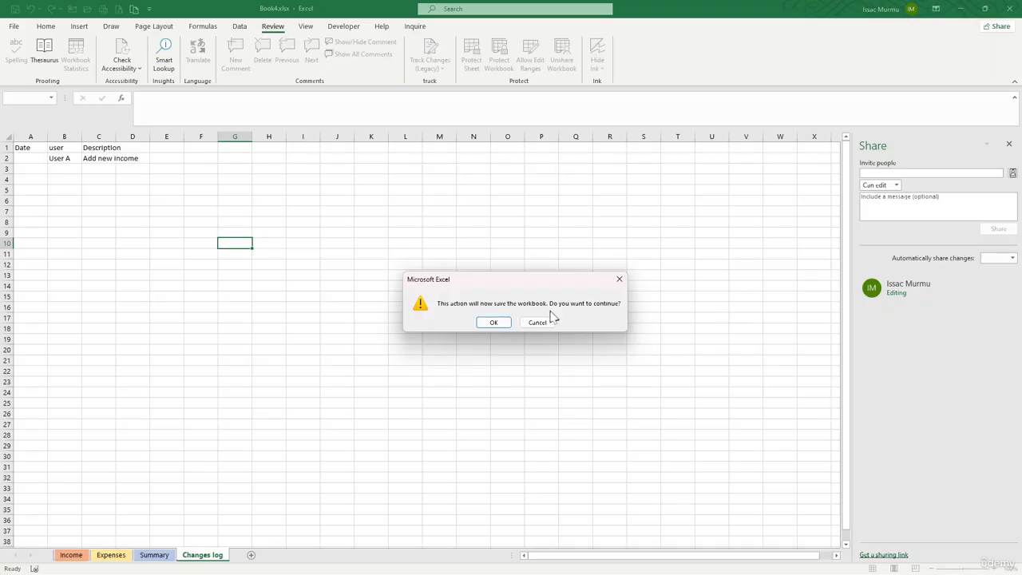
left_click(493, 322)
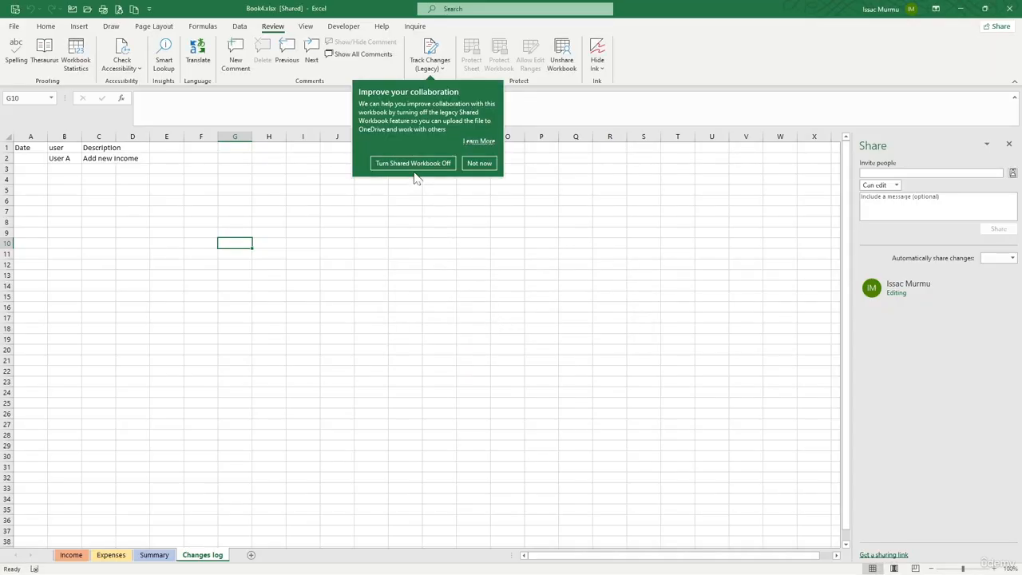
left_click(477, 165)
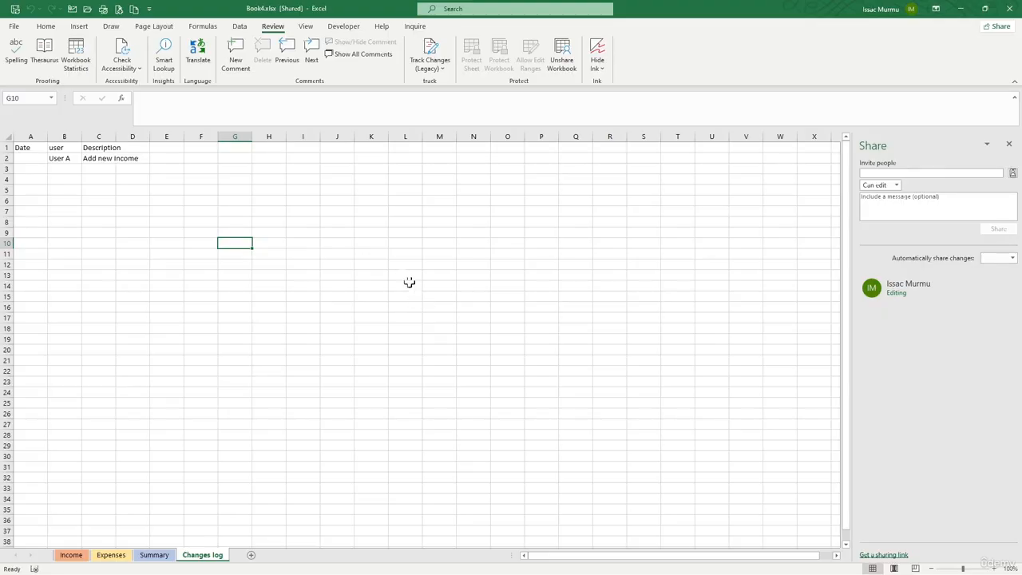
Step: Save a PDF copy of the sheet as Book4.pdf in the personal OneDrive folder
left_click(13, 27)
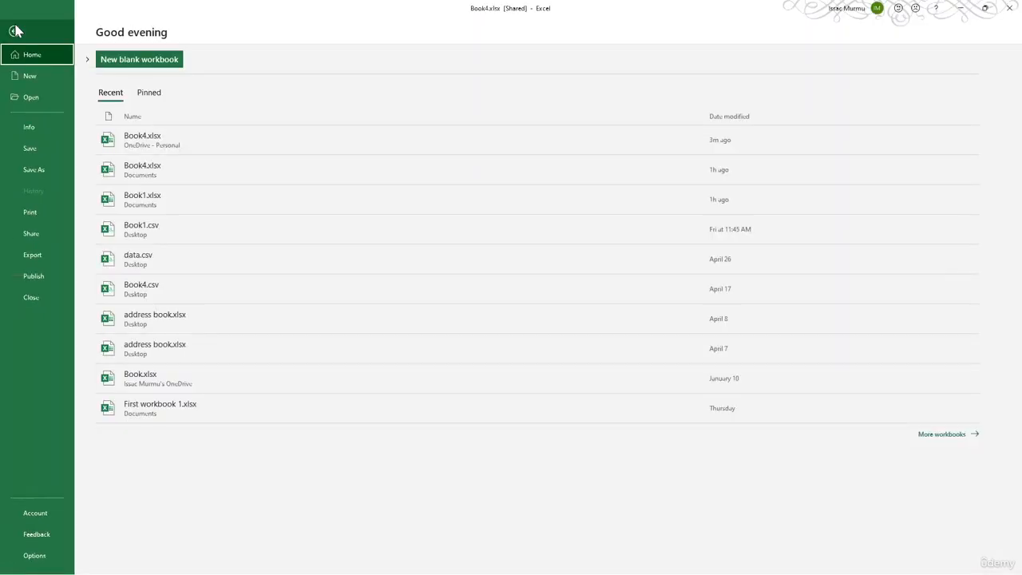
left_click(35, 172)
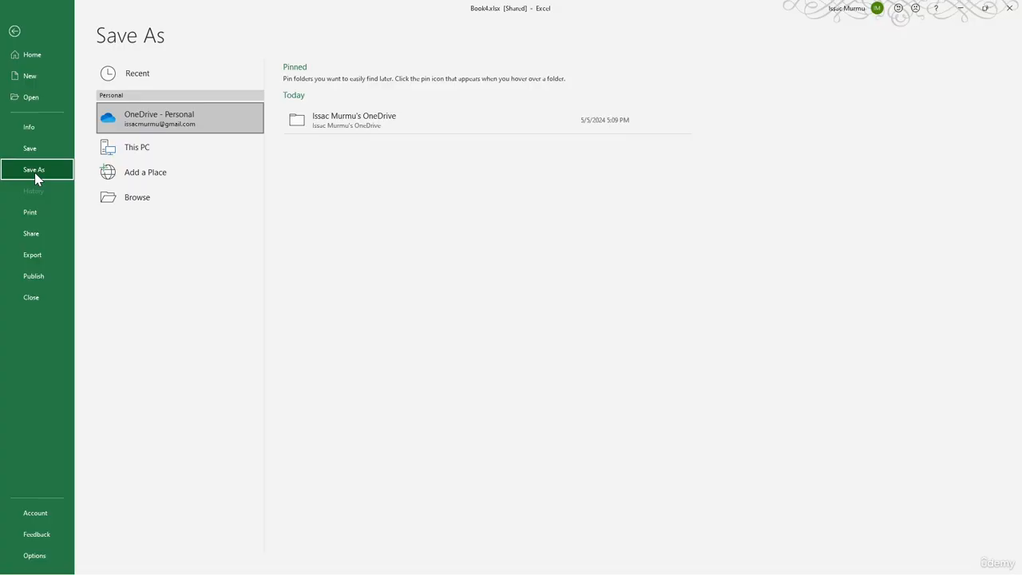
left_click(182, 130)
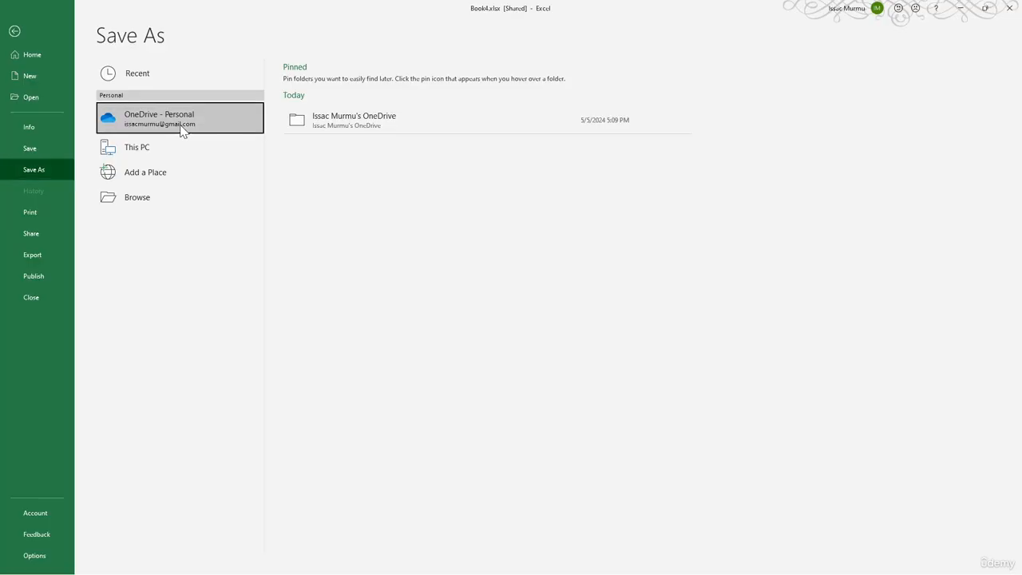
left_click(309, 119)
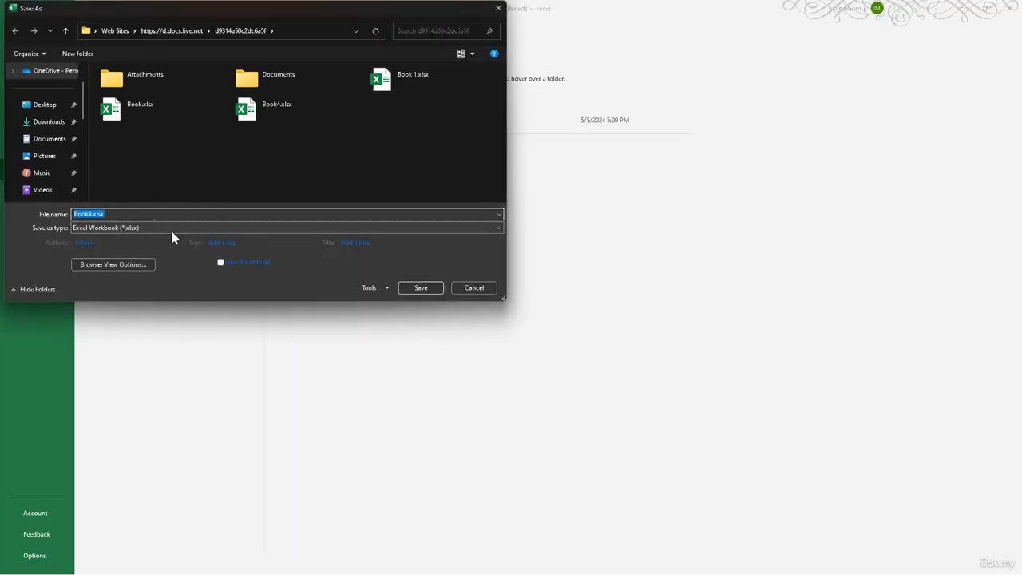
left_click(171, 228)
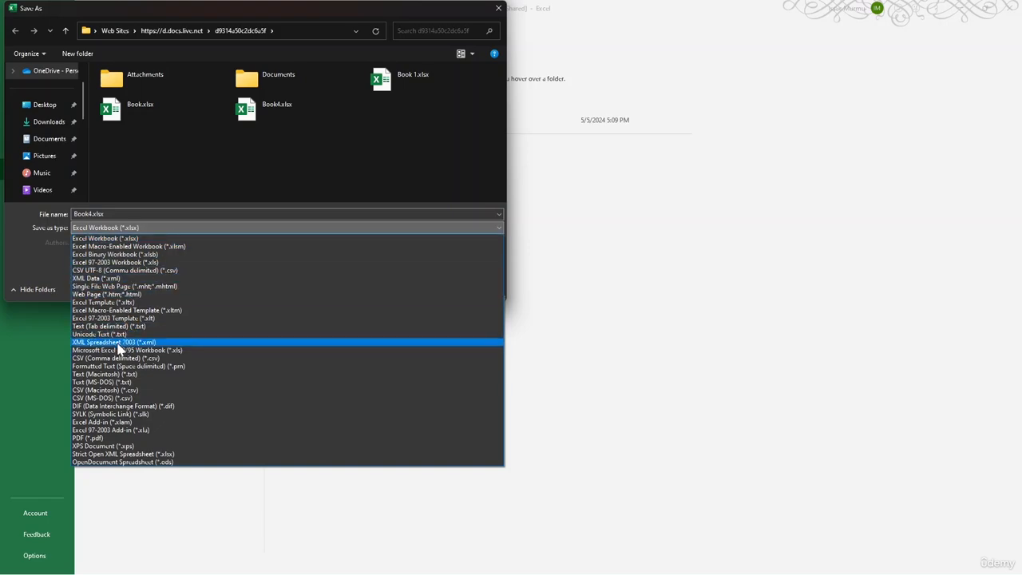
left_click(126, 438)
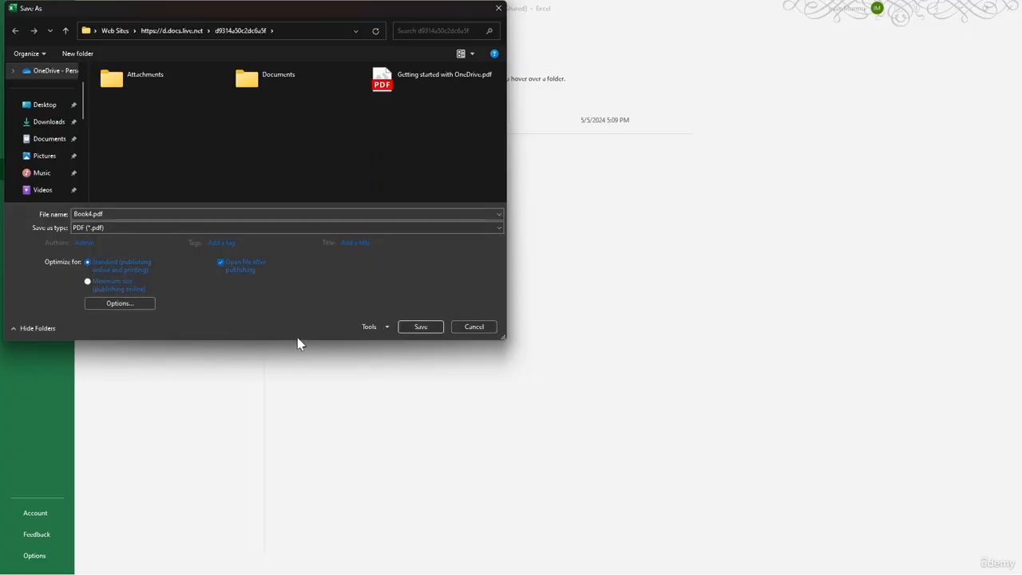
left_click(423, 328)
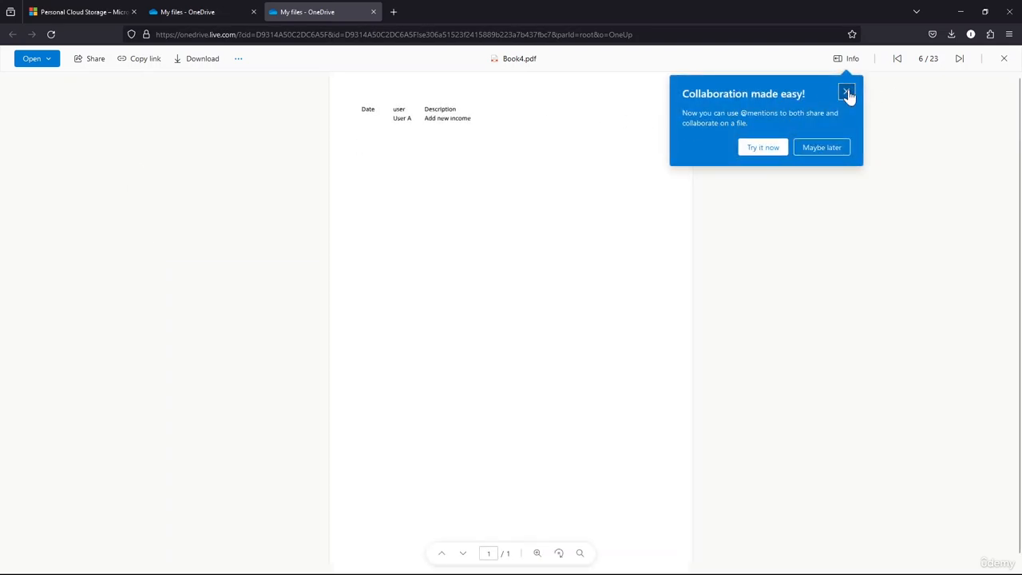
Step: Look at the sharing dialog for Book4.pdf in OneDrive, dismiss it, and close the browser to return to Excel
left_click(847, 93)
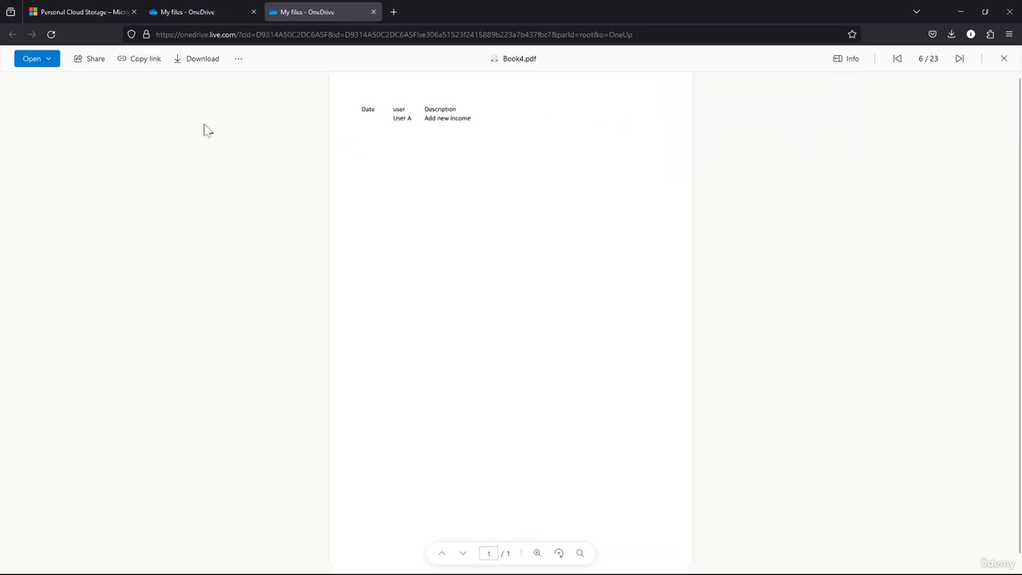
left_click(95, 60)
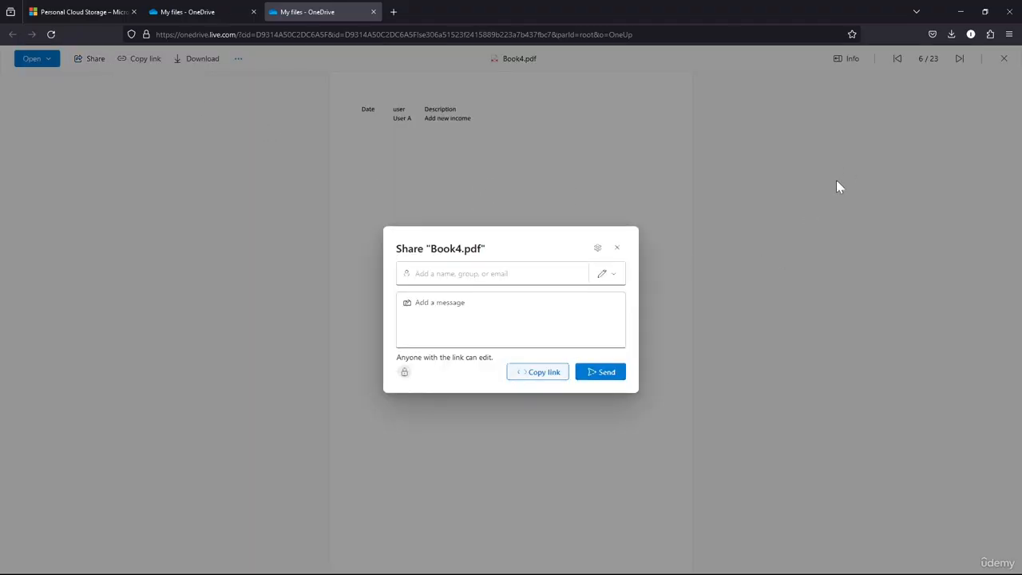
left_click(619, 250)
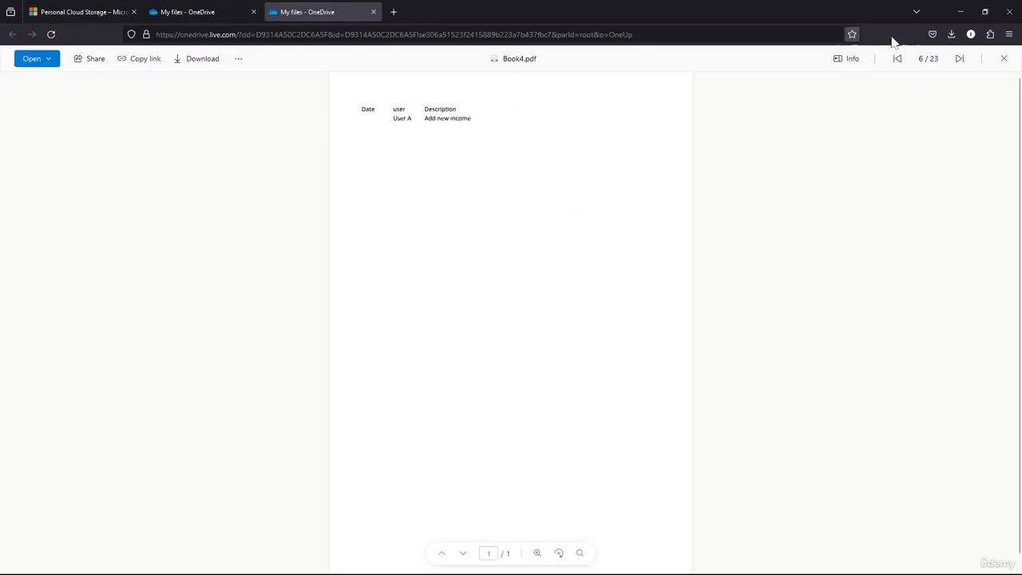
left_click(1009, 14)
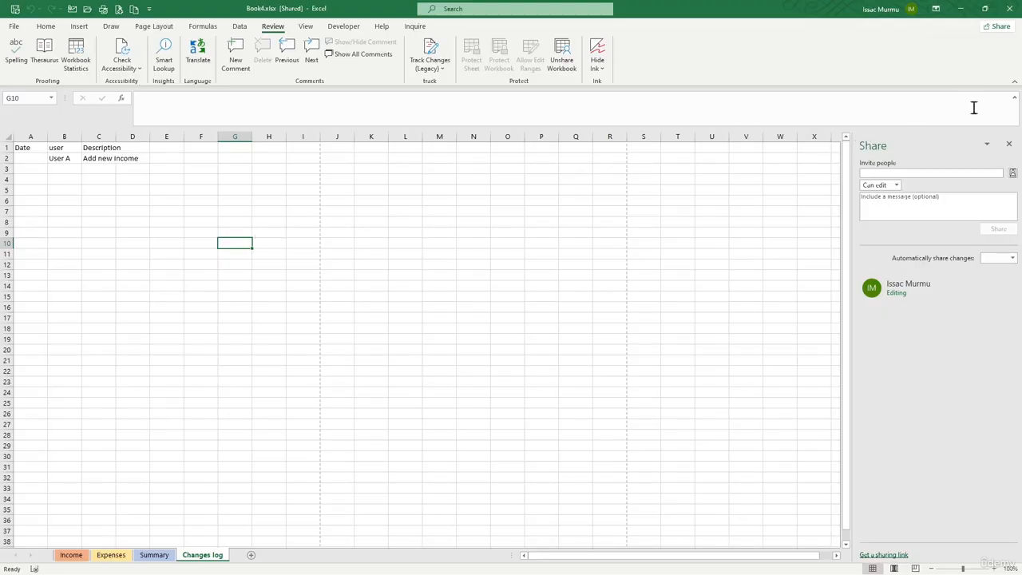
Step: Open the permission choices for people invited to the workbook
left_click(897, 186)
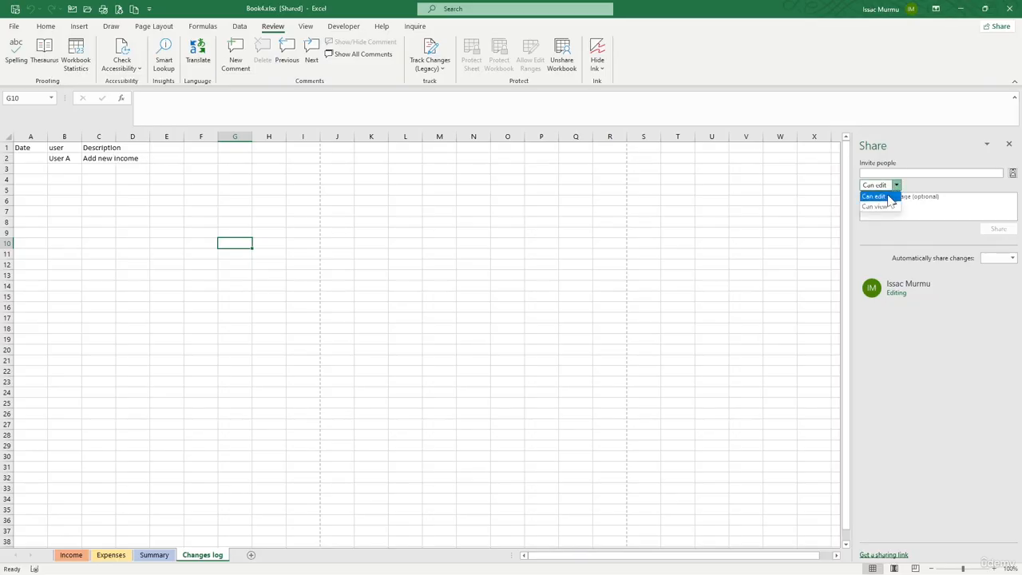